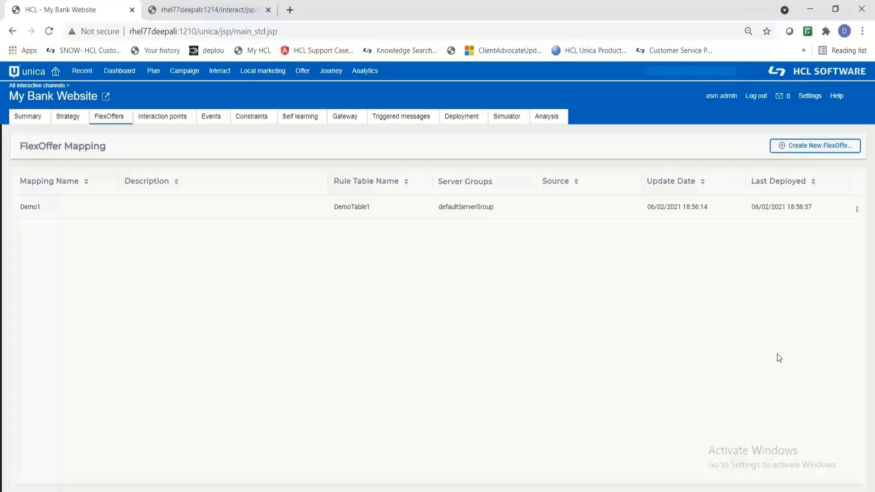
Create a FlexOffer mapping named 'Demo' with a new input/source table called DemoTable
click(790, 149)
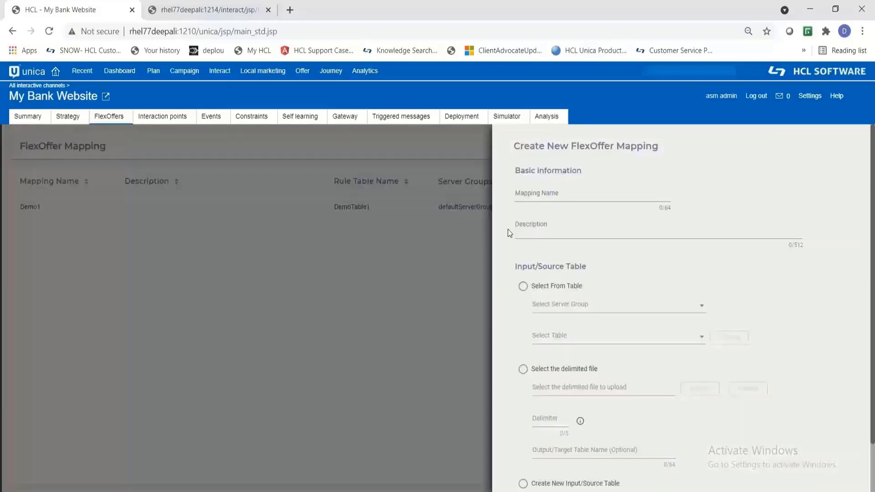
click(522, 483)
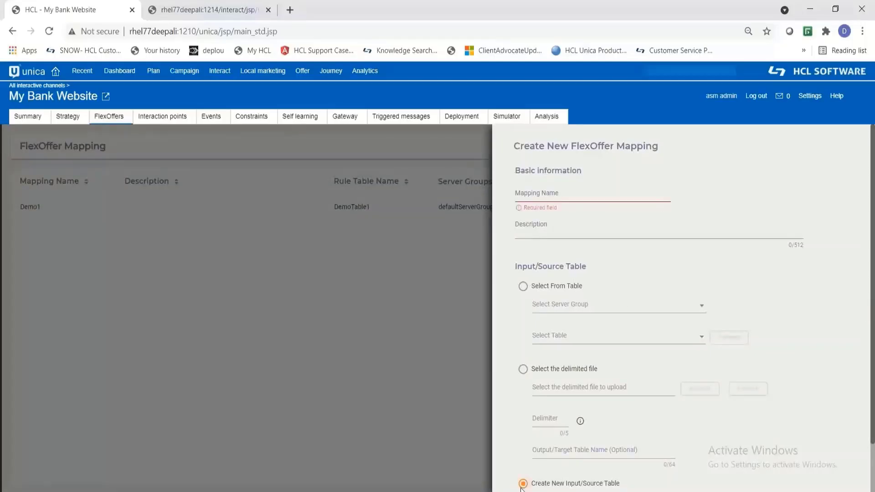
click(544, 193)
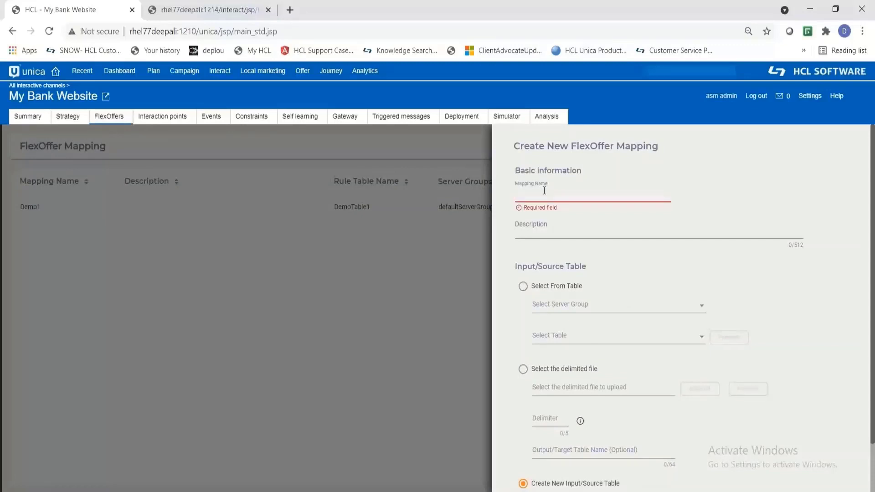
text(Demo)
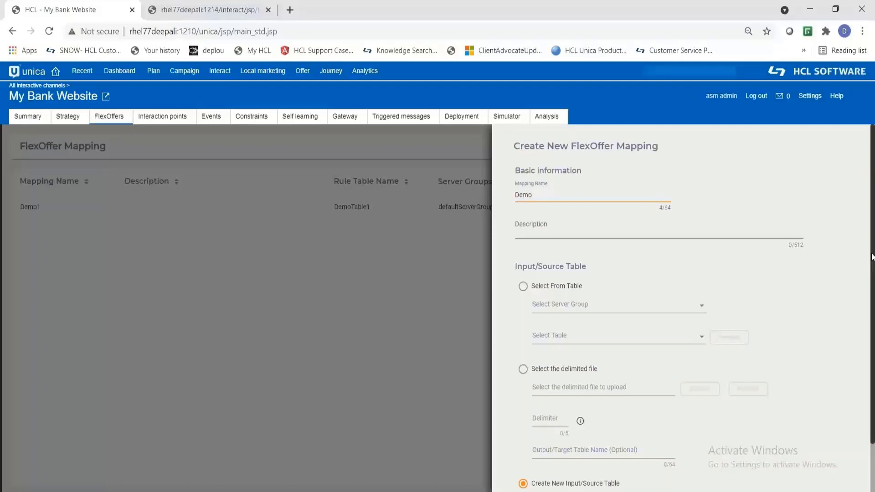
scroll(544, 190, down, 1)
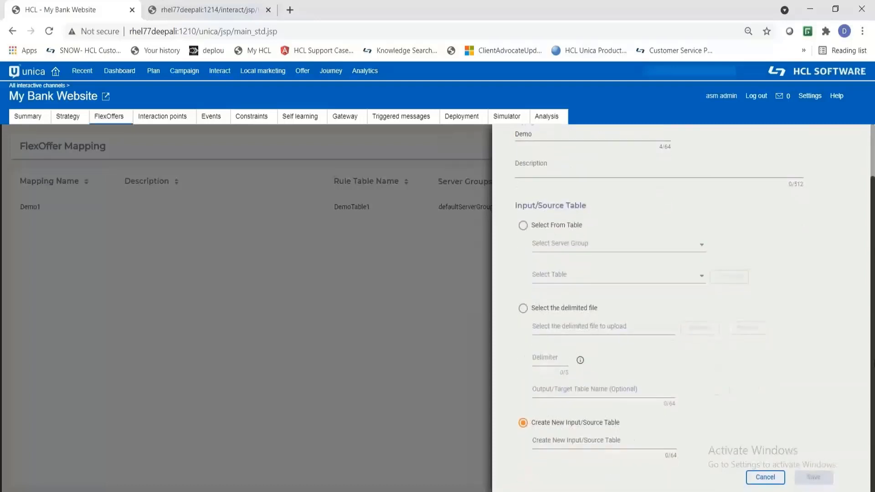
click(578, 440)
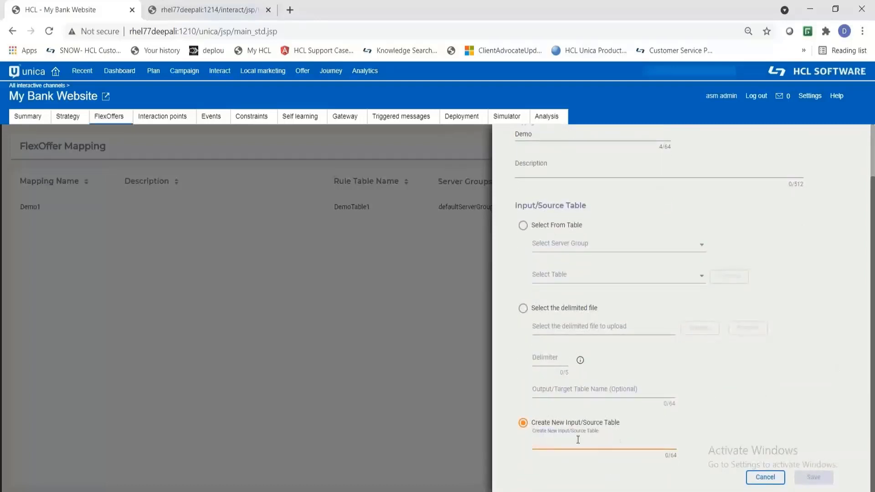
text(DemoTable)
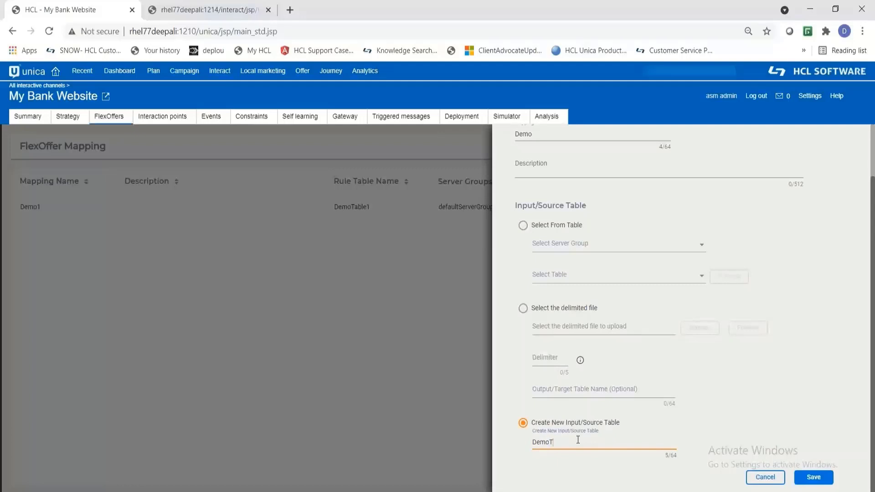
Save the Demo mapping and add a Welcome_Offer rule, then begin the next offer rules
click(813, 480)
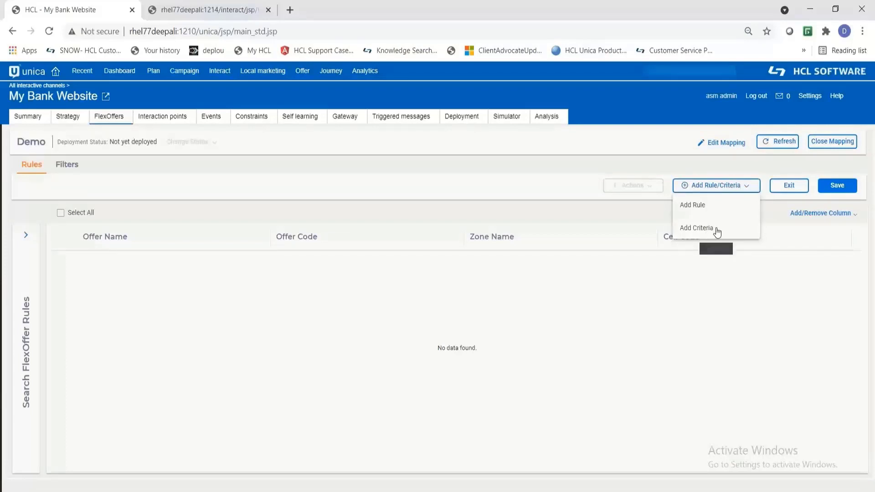
click(693, 206)
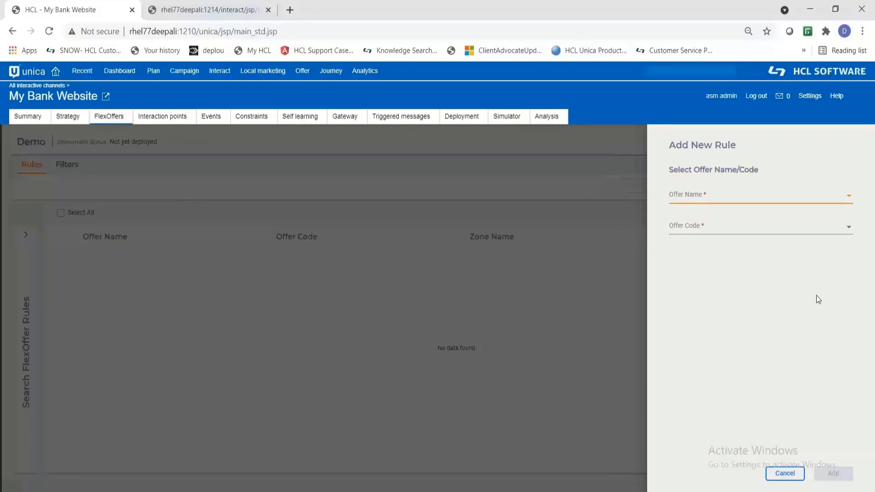
click(702, 197)
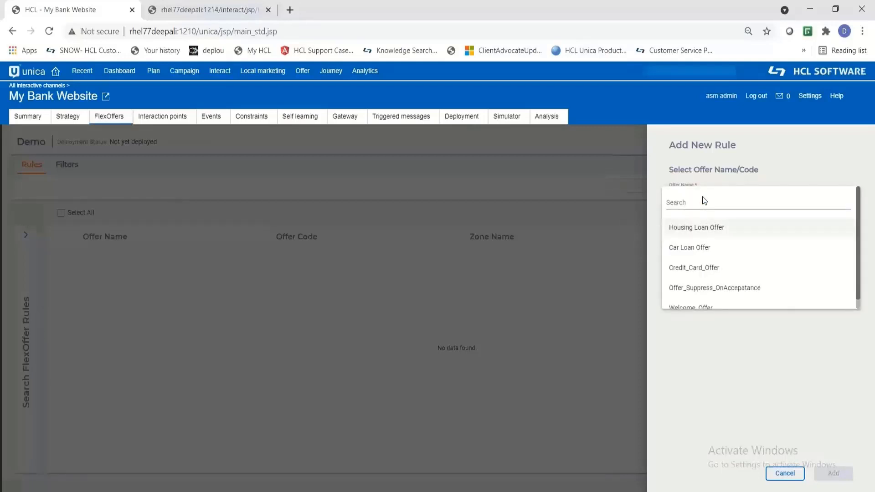
scroll(858, 272, down, 1)
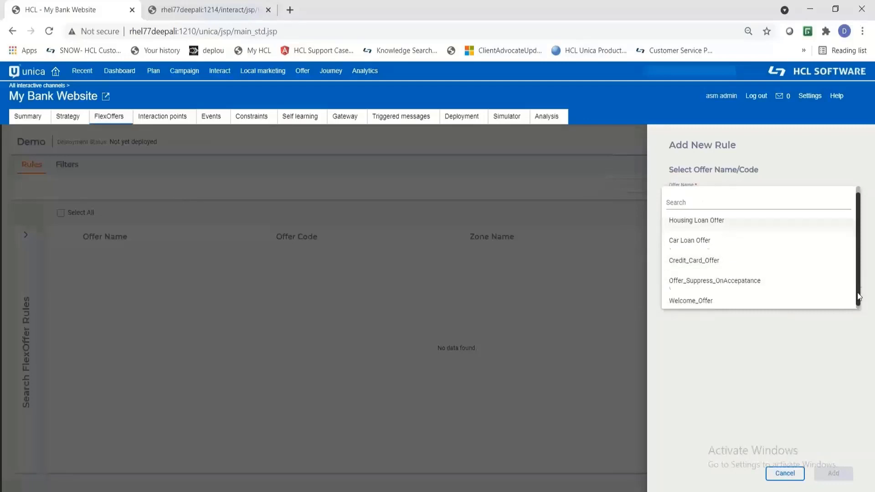
click(695, 299)
click(833, 474)
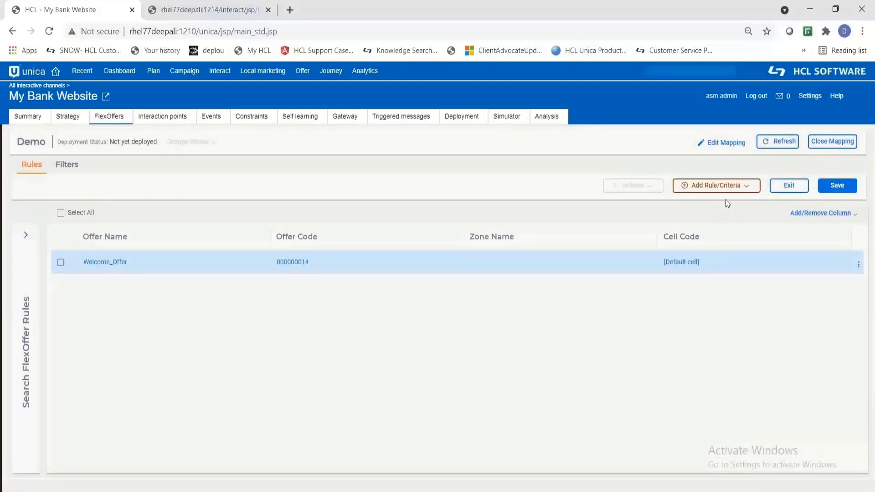
click(724, 187)
click(697, 204)
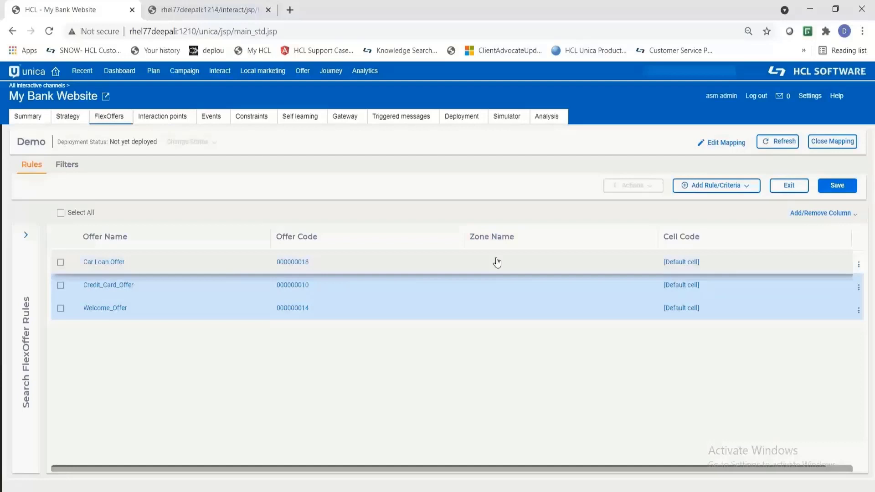
Set the Car Loan Offer, Credit_Card_Offer and Welcome_Offer rules' zones to All zones
click(497, 263)
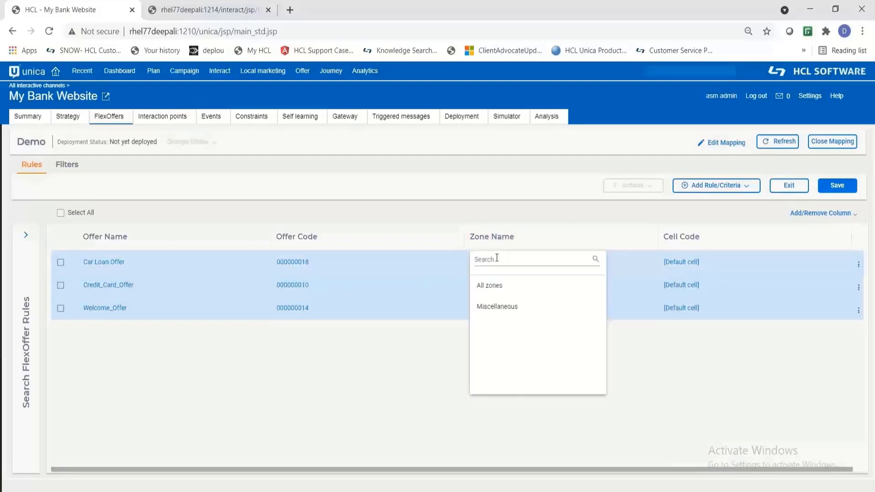
click(500, 290)
click(486, 286)
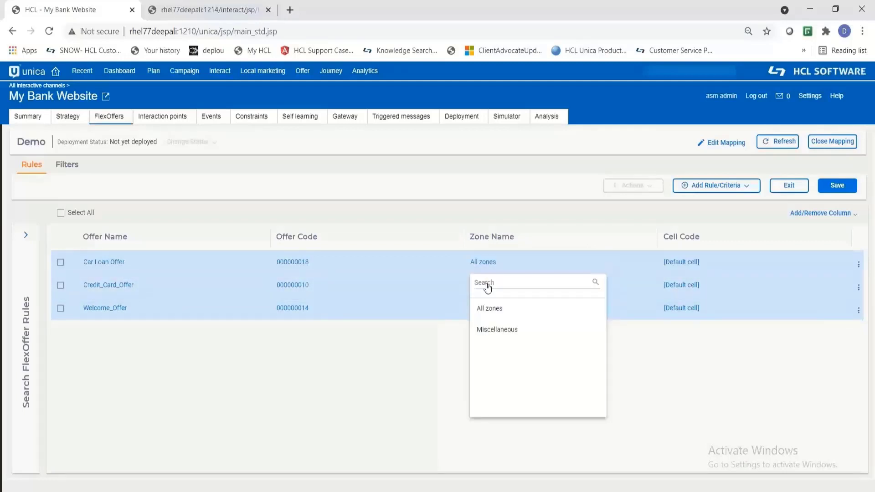
click(500, 313)
click(489, 312)
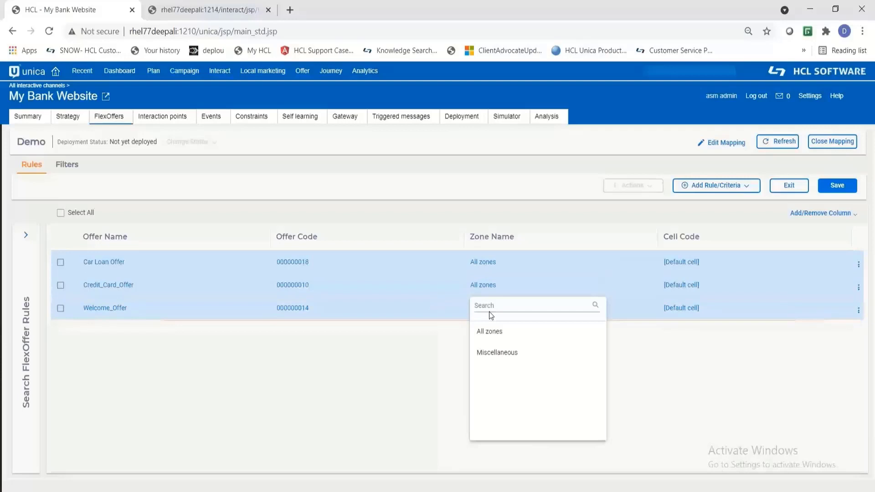
click(494, 332)
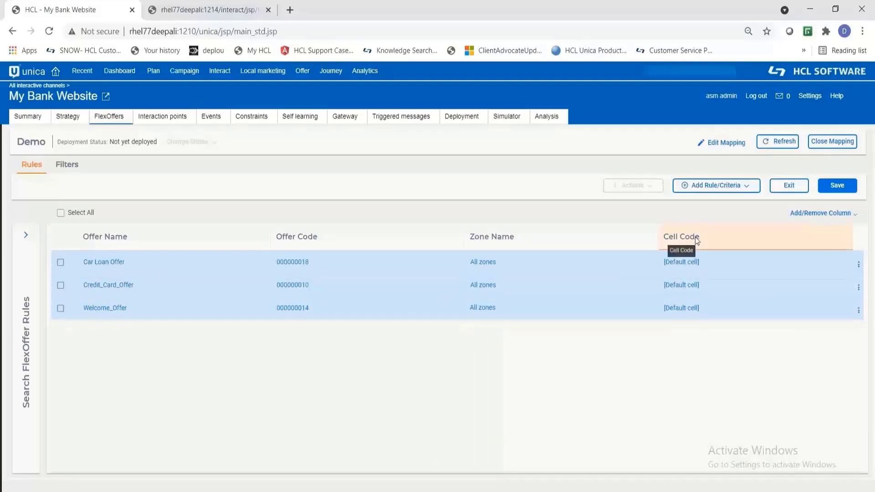
Assign cell codes A000000004, A000000010 and A000000014 to the rules and confirm saving them
drag(693, 287, 667, 263)
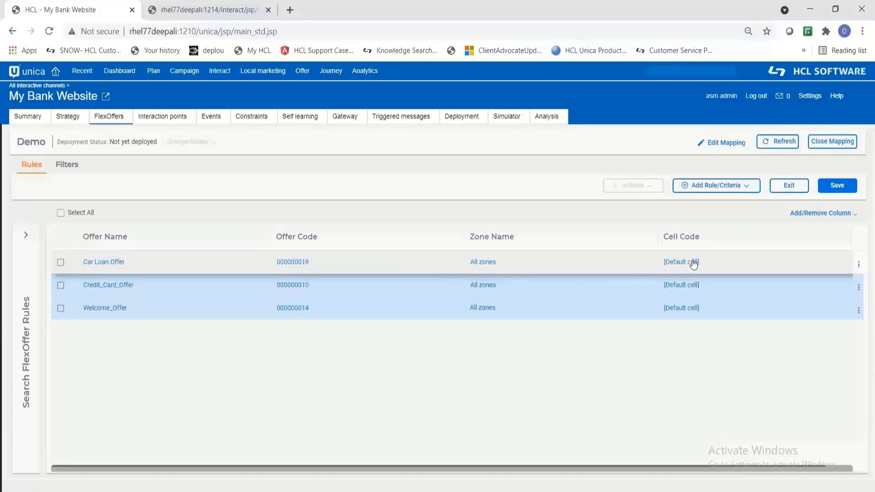
drag(692, 263, 692, 265)
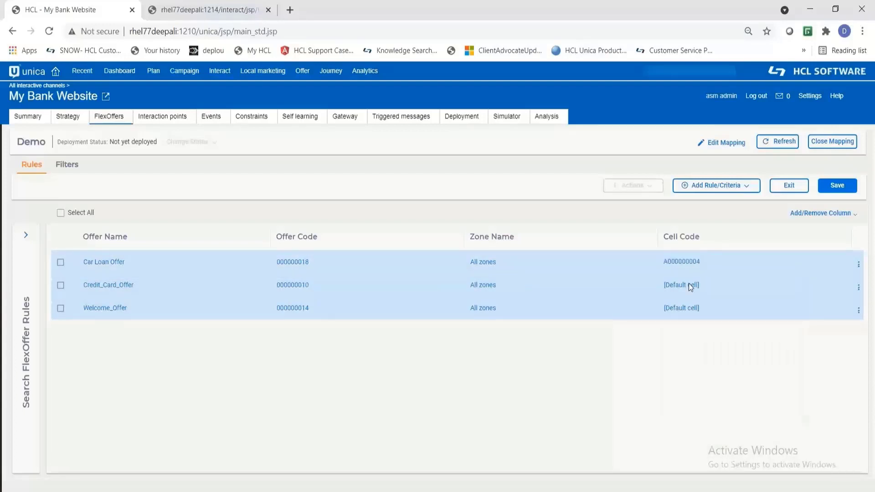
click(688, 283)
click(688, 393)
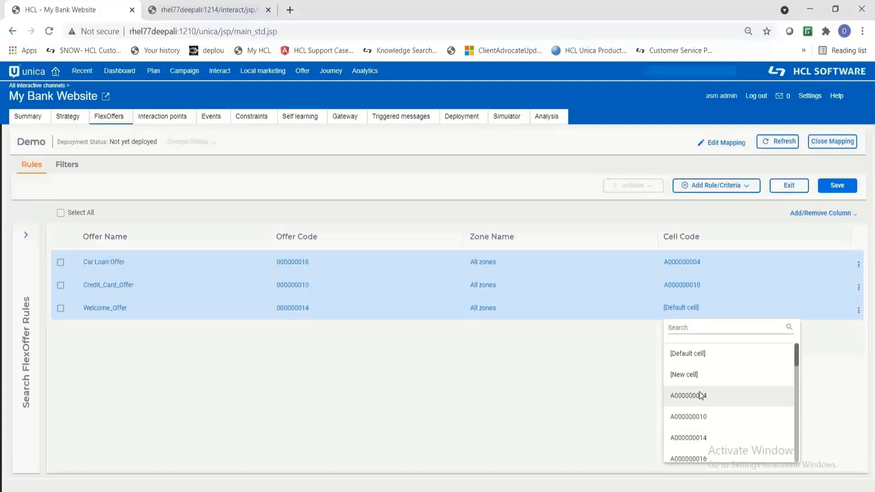
click(689, 438)
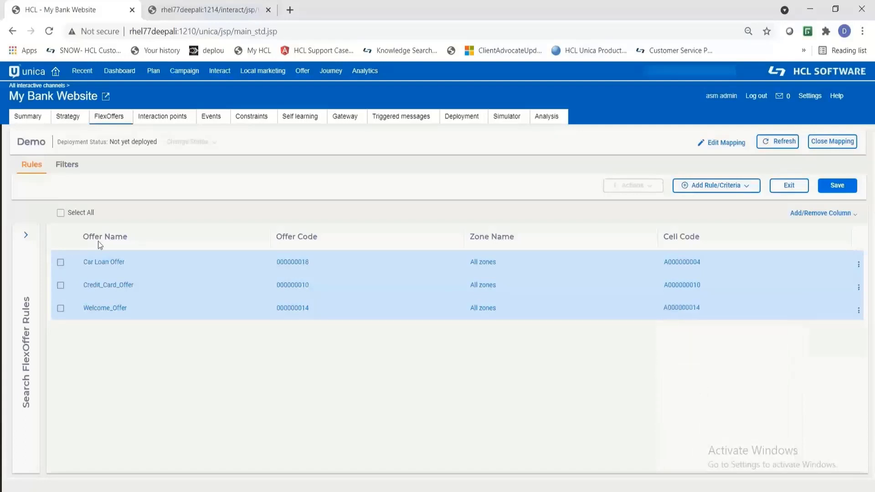
click(837, 185)
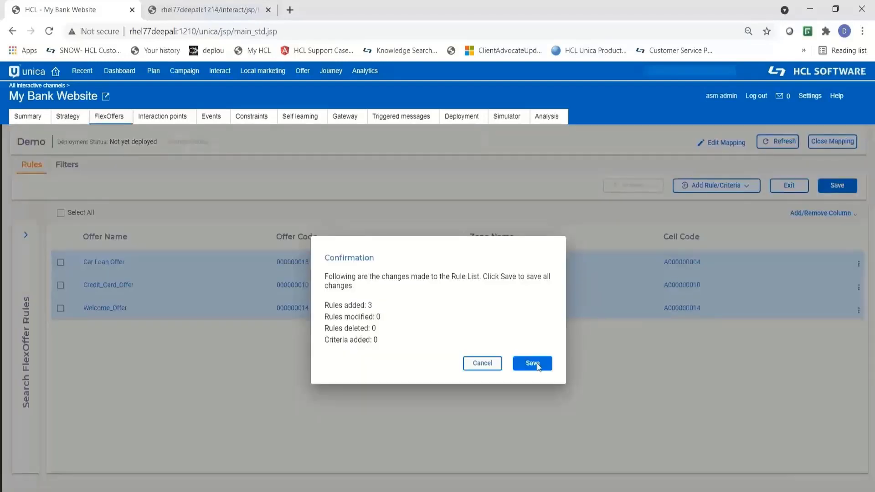
click(533, 363)
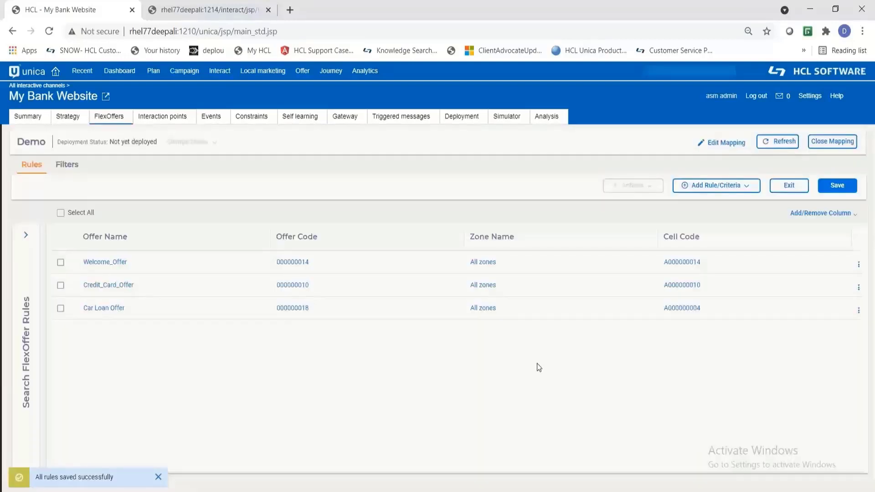
Go to the mapping's filters and name a new filter Filter1
click(68, 166)
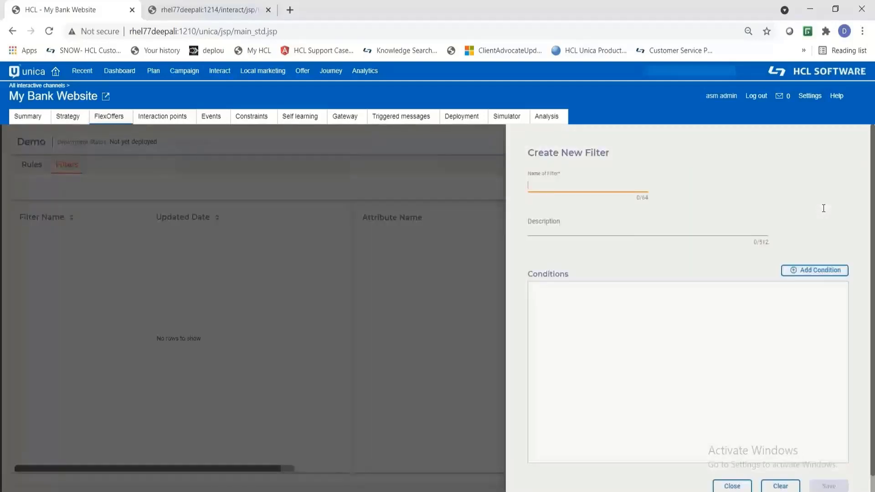
text(Filter1)
Add a condition where OfferName contains a typed value
click(805, 265)
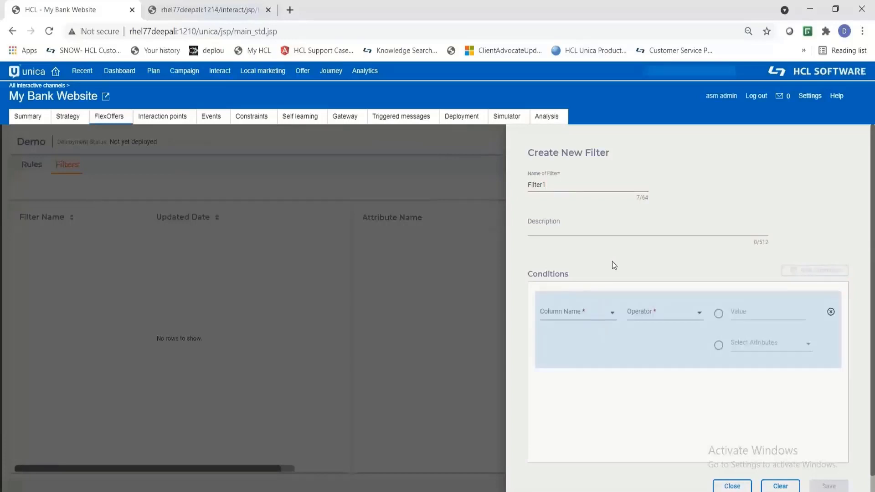
click(599, 319)
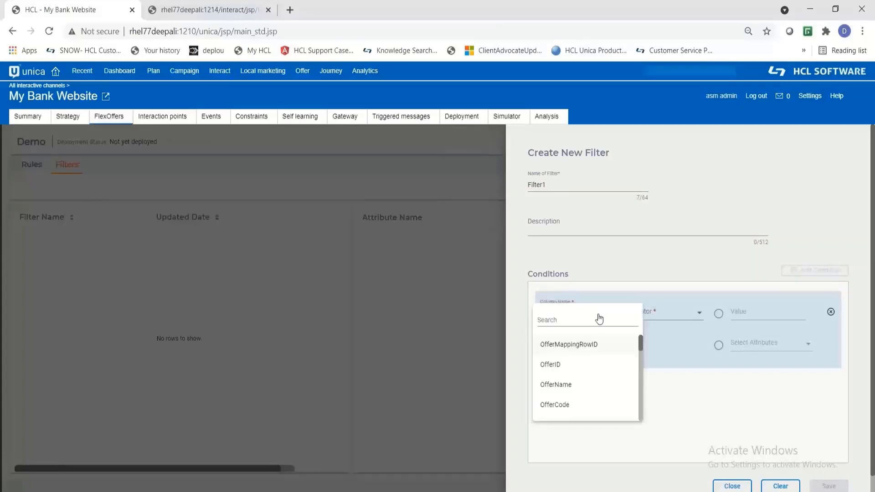
click(567, 388)
click(699, 313)
key(Down)
key(Down)
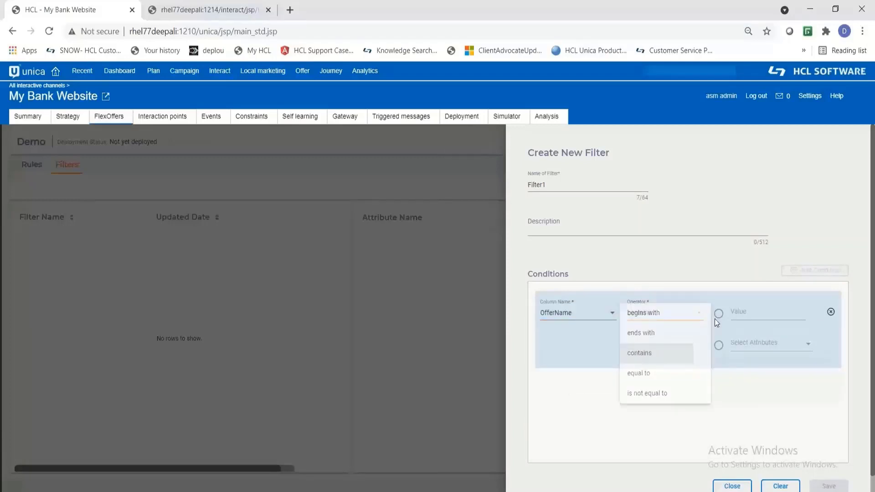
key(Return)
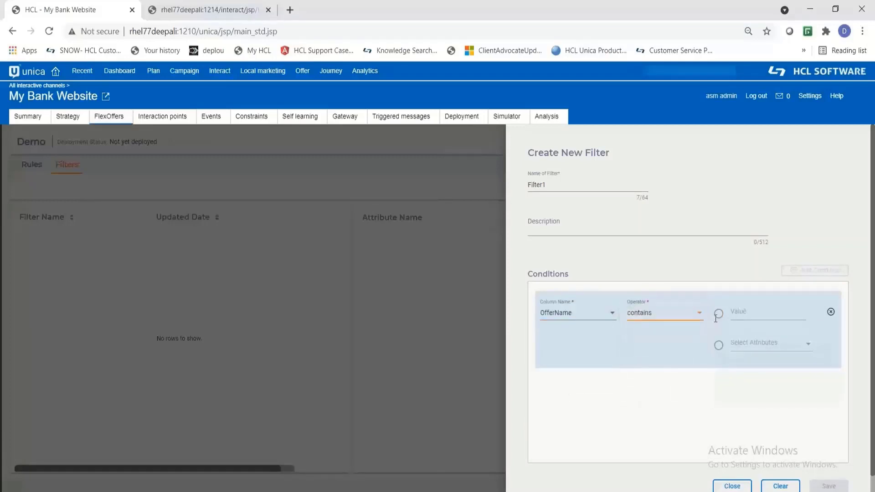
click(716, 317)
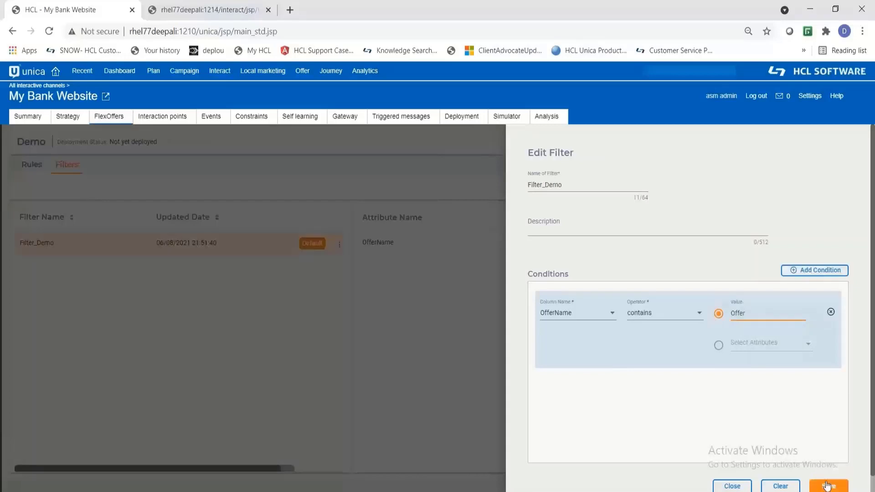
click(827, 486)
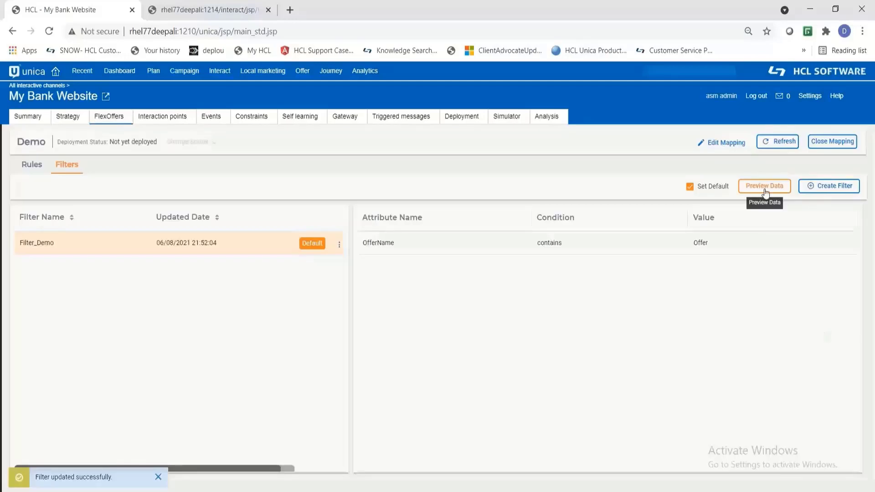
click(765, 187)
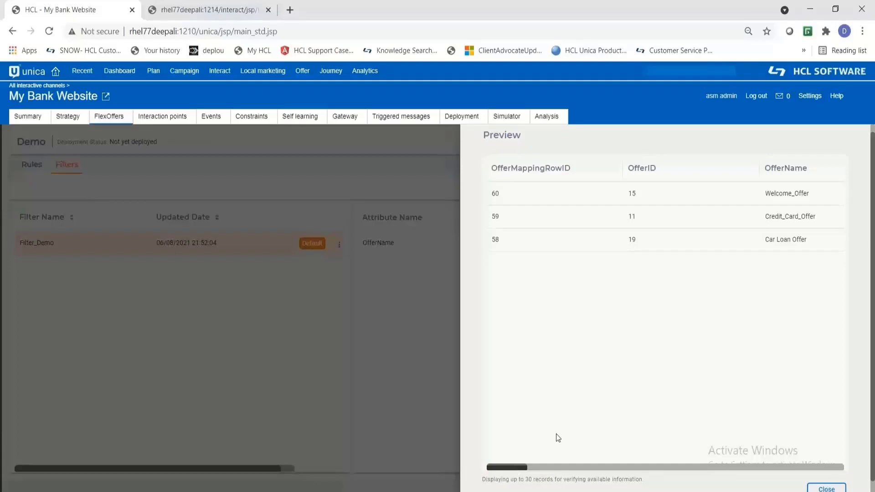
click(824, 488)
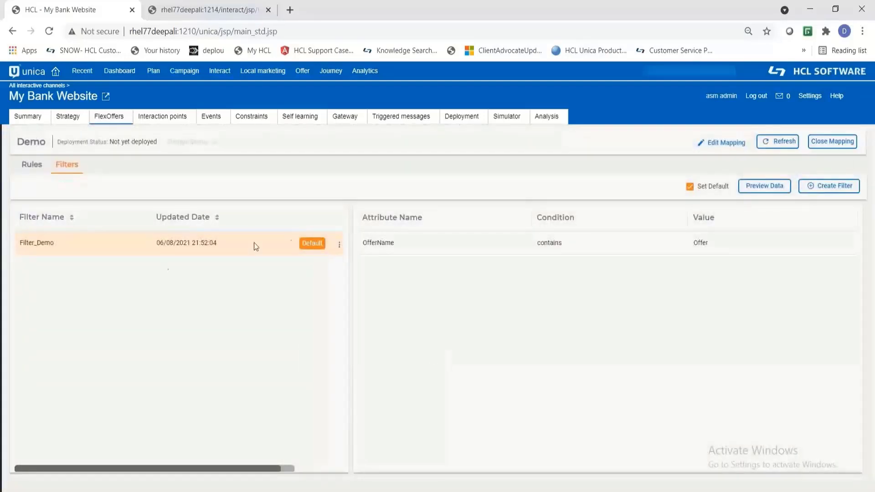
click(339, 244)
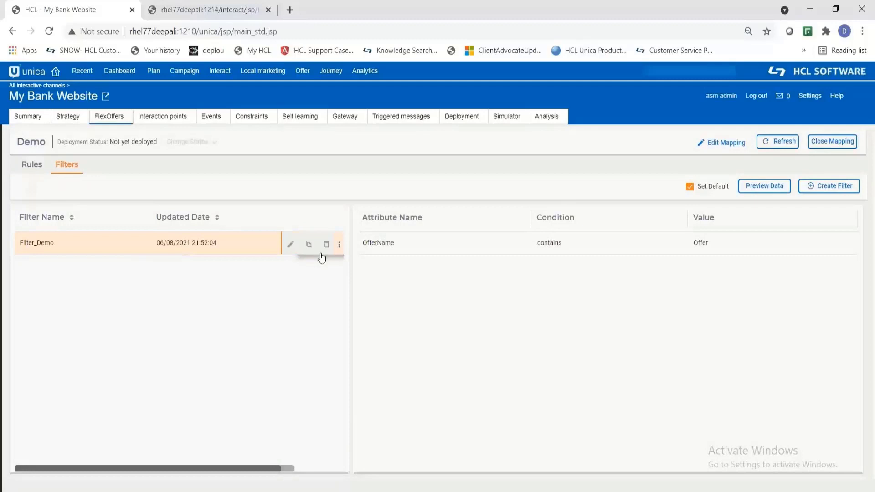
Create and save filter Filter_Demo2 with the condition OfferName begins with 'Welcome'
click(827, 197)
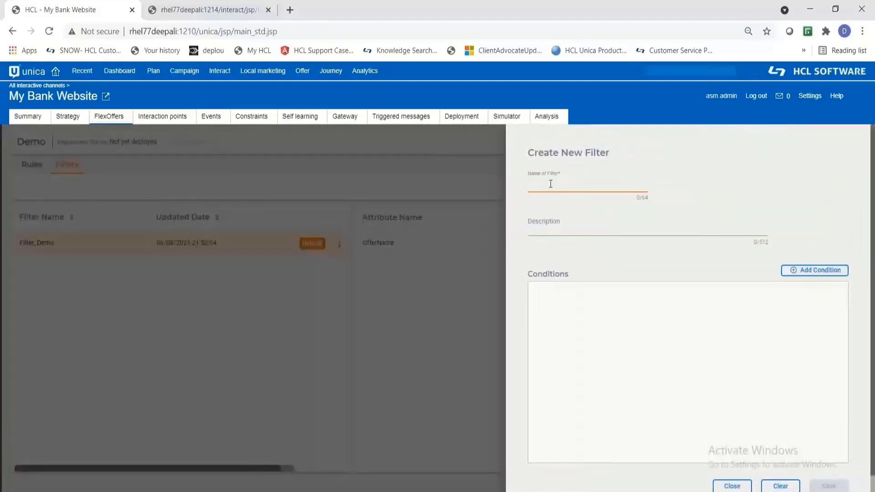
text(Filter_Demo2)
click(809, 271)
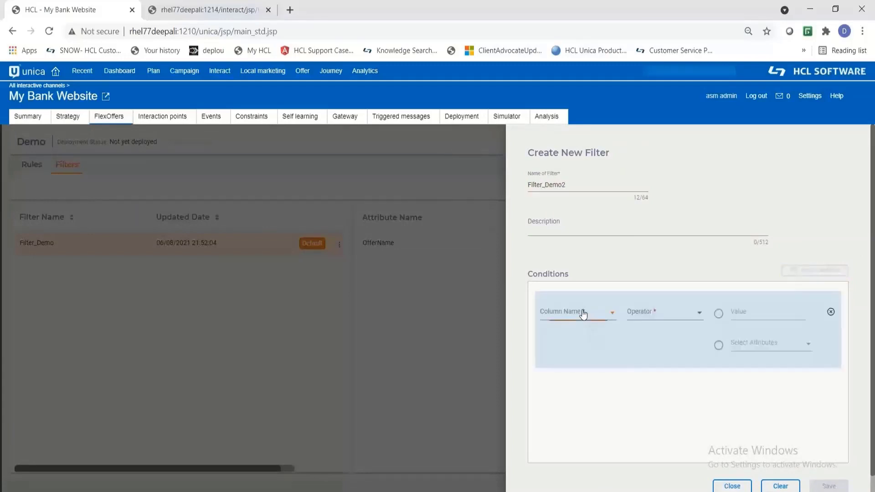
click(583, 315)
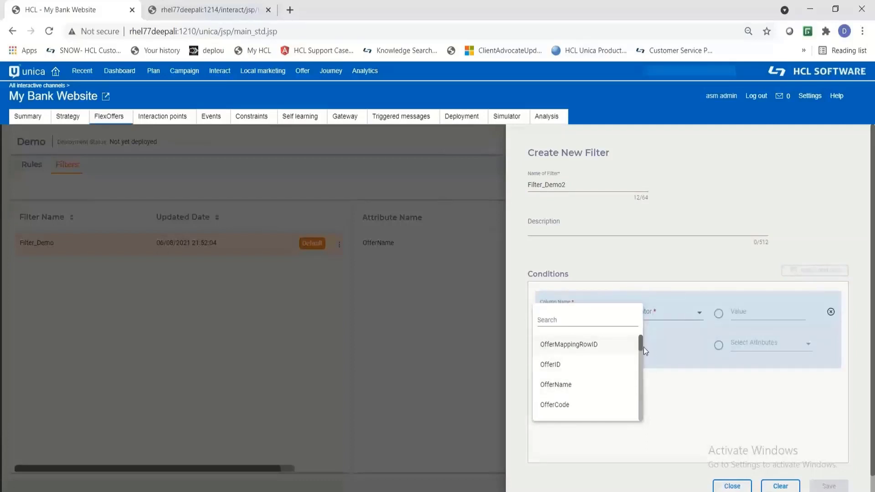
scroll(641, 349, down, 1)
scroll(639, 346, up, 1)
click(561, 392)
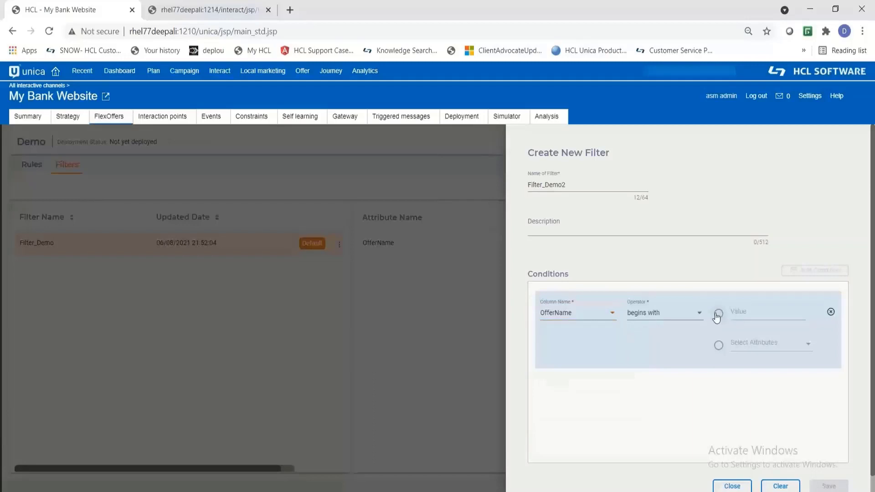
click(739, 313)
text(Welcome)
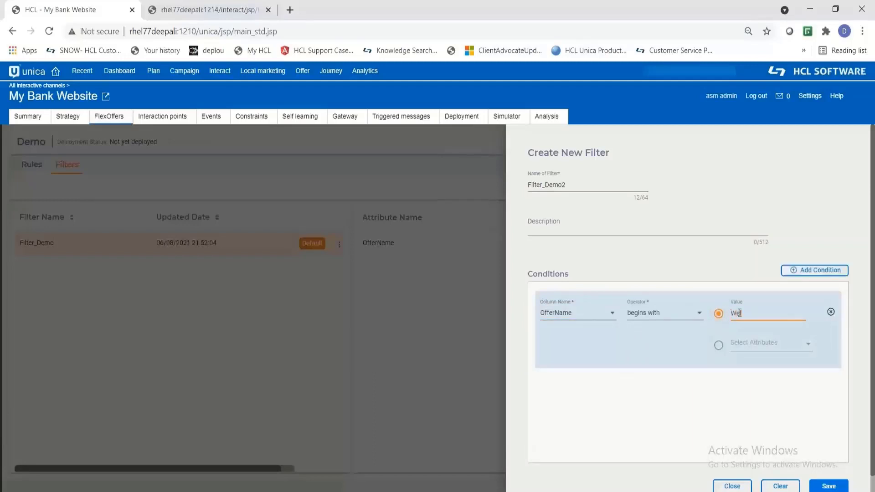
click(828, 486)
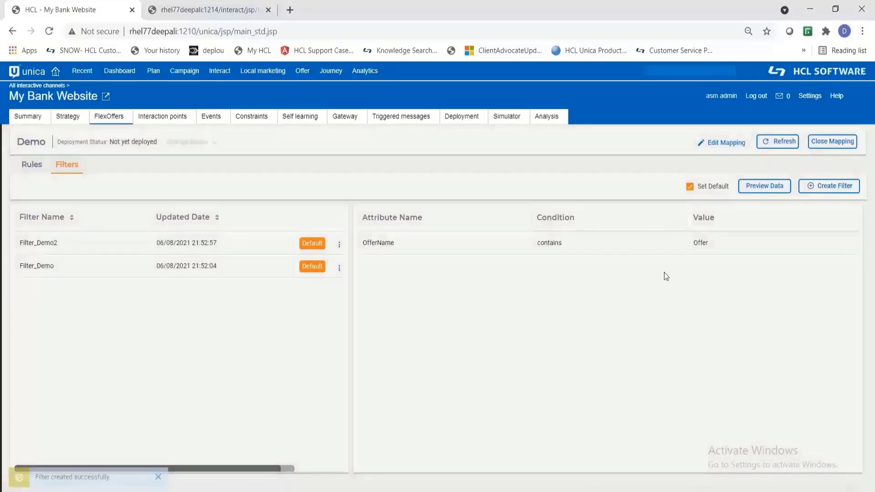
Preview Filter_Demo2's data, remove its default status, and close the Demo mapping
click(760, 187)
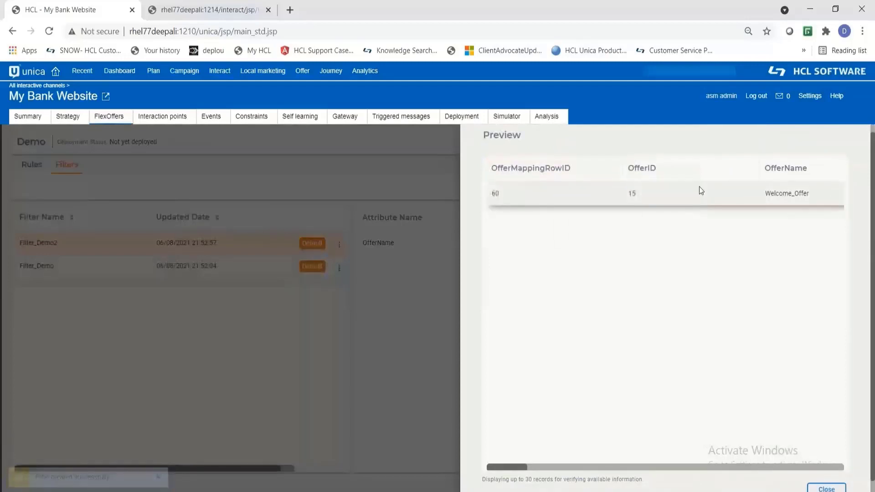
click(827, 487)
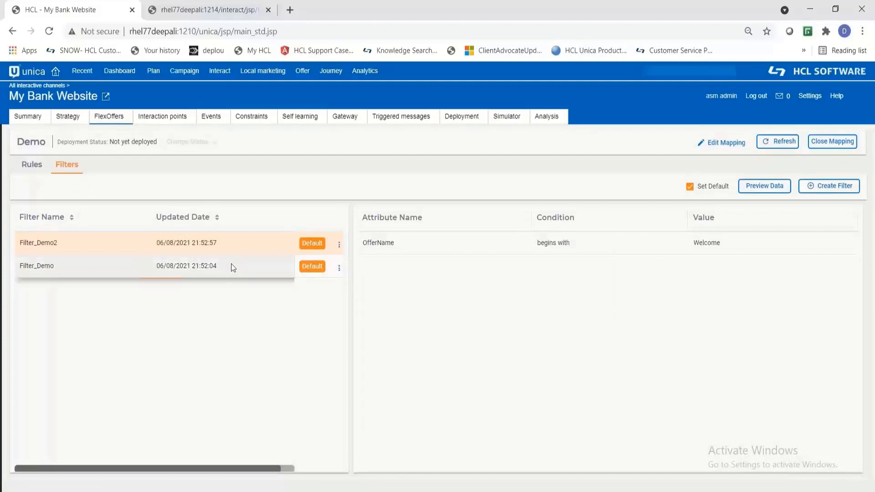
click(229, 265)
click(244, 237)
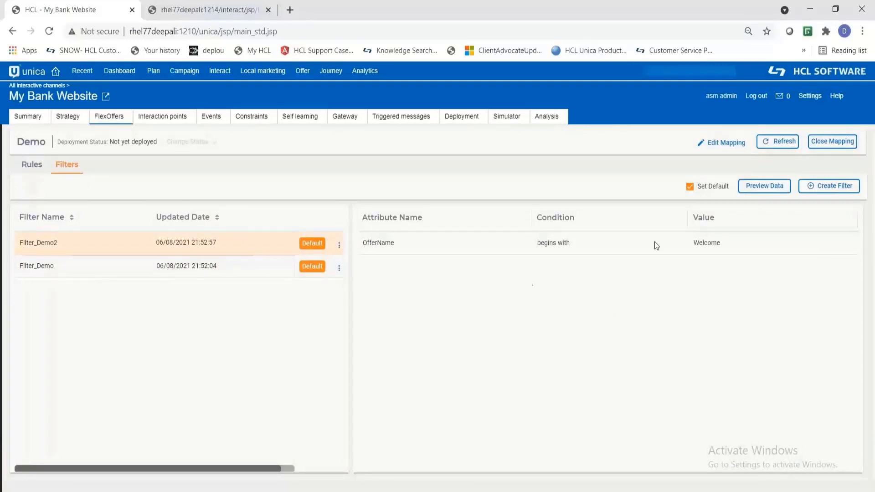
click(690, 187)
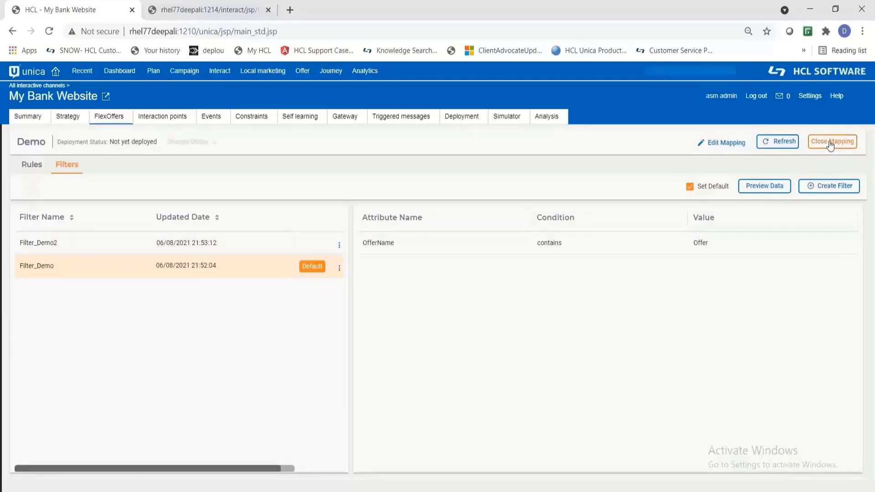
click(830, 143)
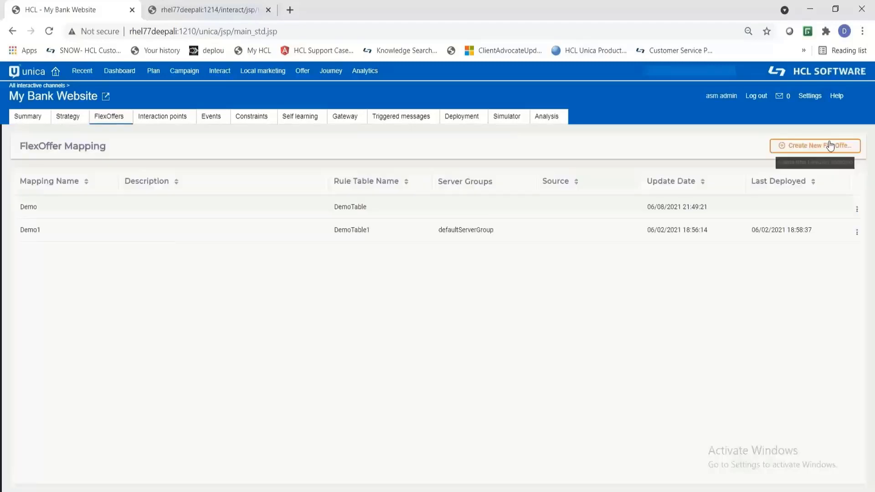
Reopen Demo, change its status to Mark for deployment, and close it again
click(45, 208)
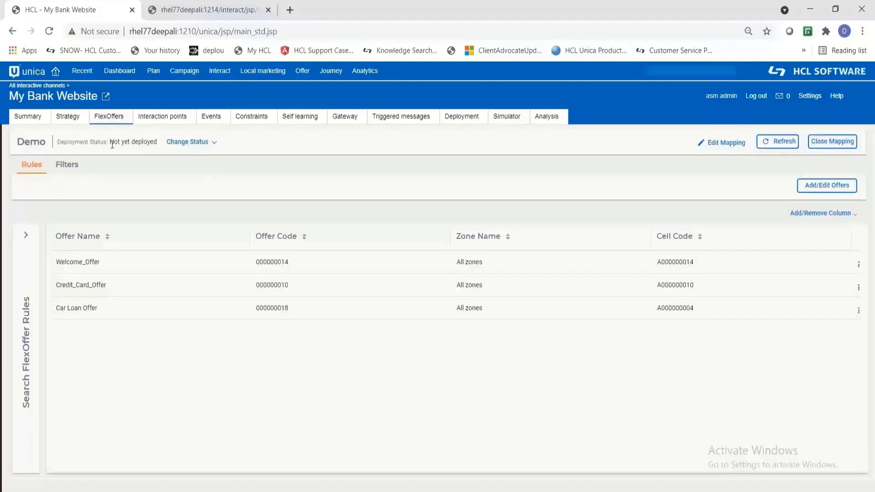
drag(112, 142, 149, 141)
click(189, 142)
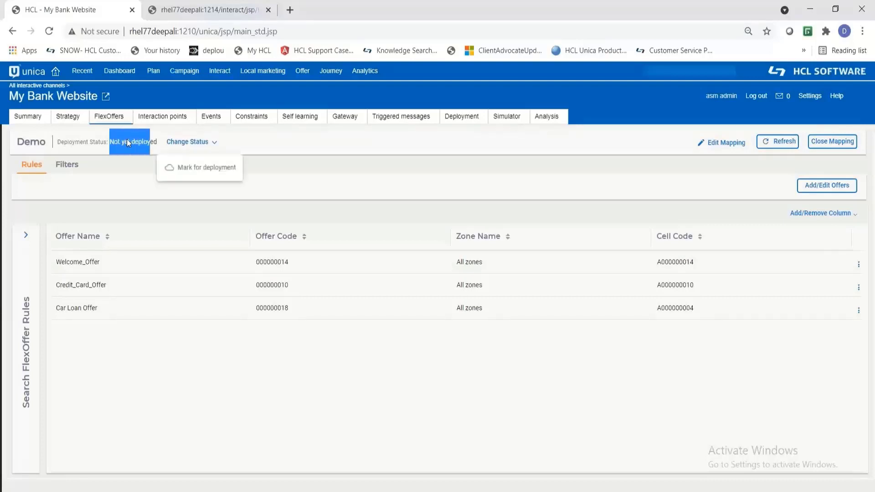
click(208, 172)
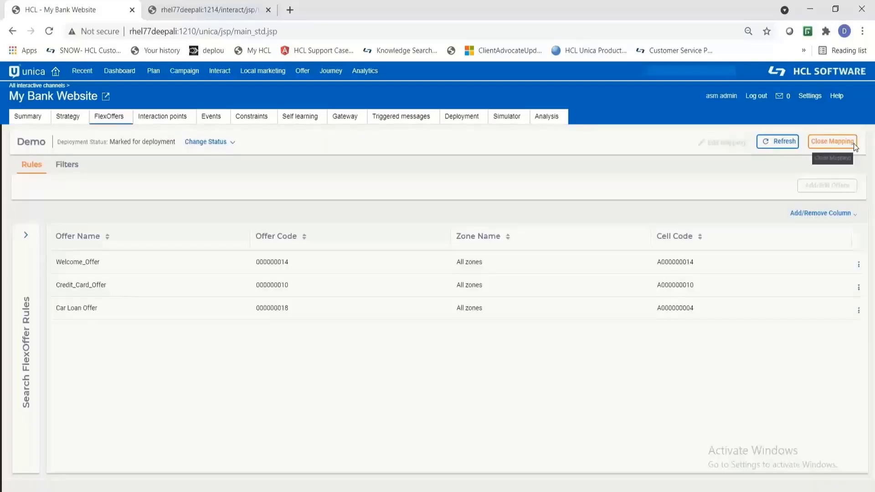
click(854, 145)
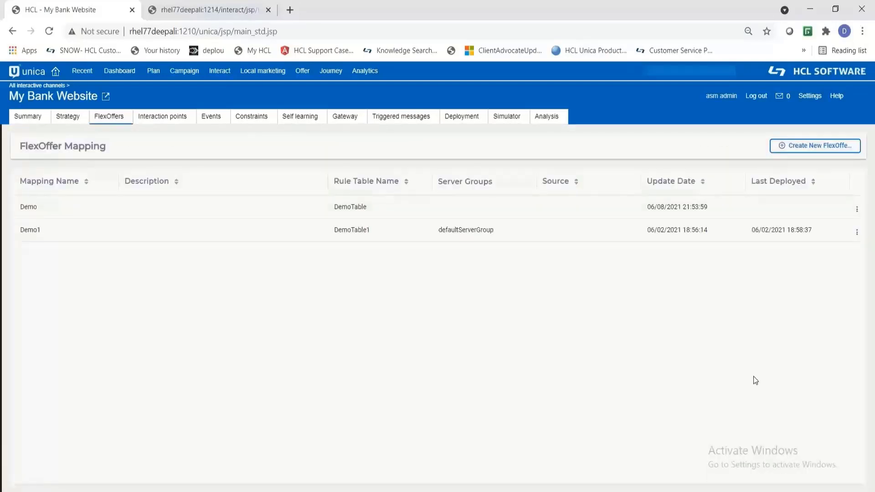
Duplicate the Demo mapping to defaultServerGroup and view the channel's Deployment page
mouse_move(849, 210)
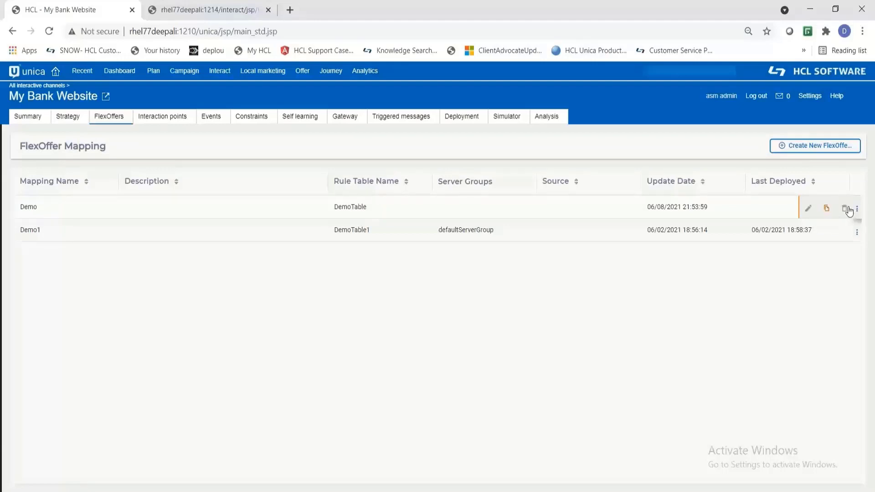
click(847, 209)
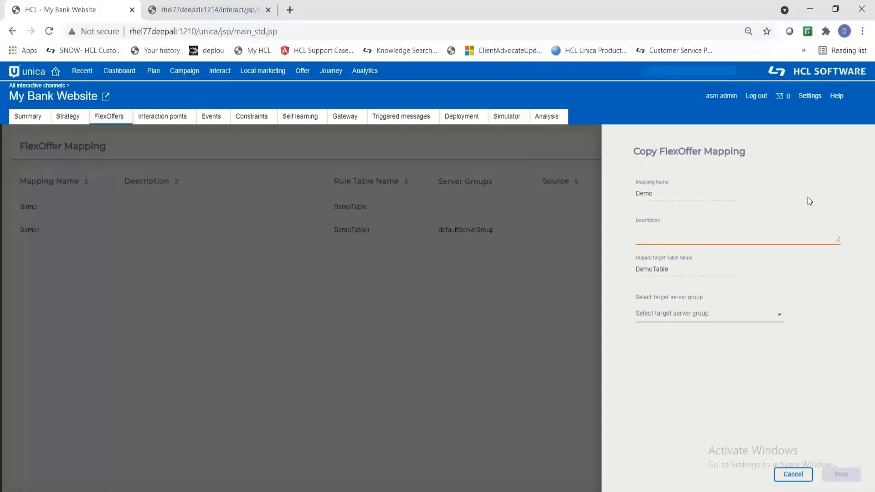
click(644, 322)
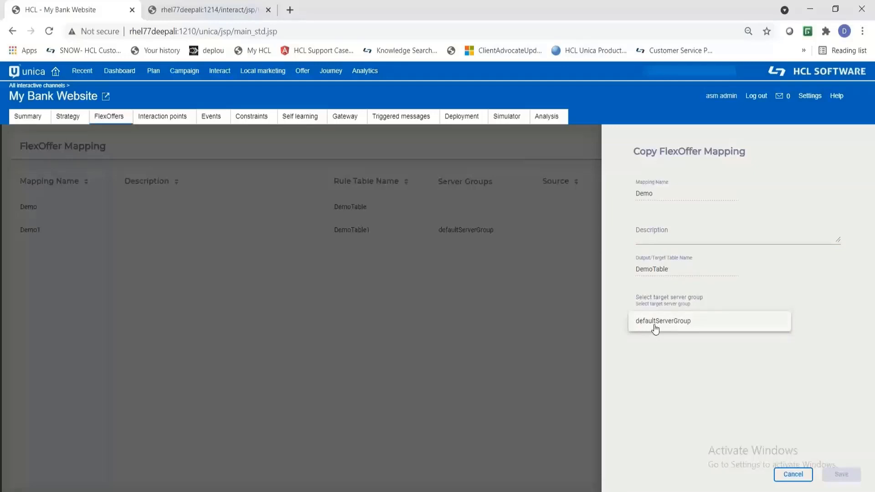
click(654, 324)
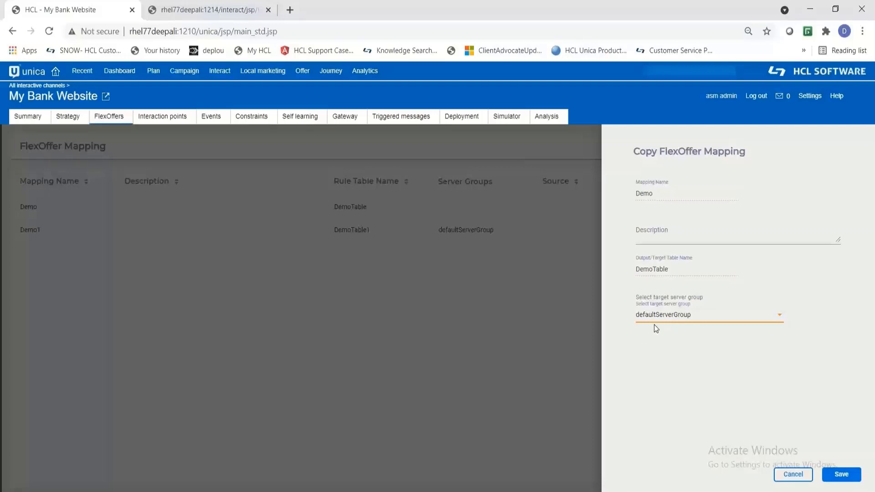
click(840, 474)
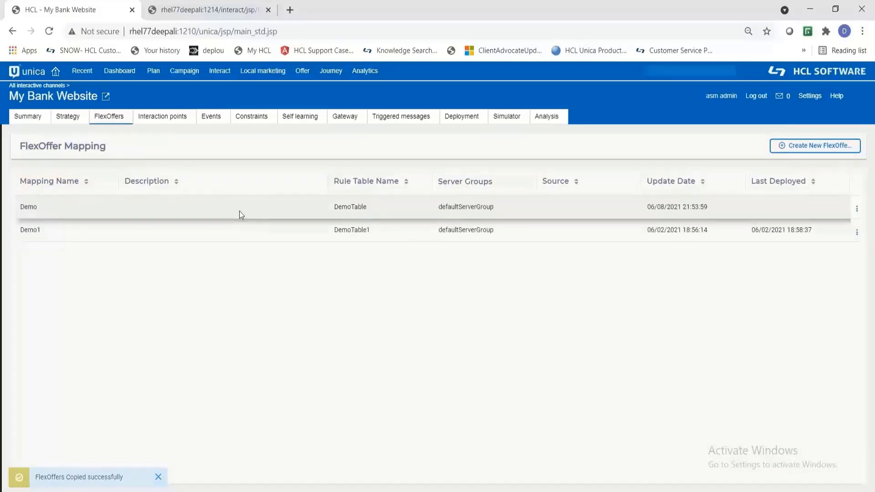
click(463, 120)
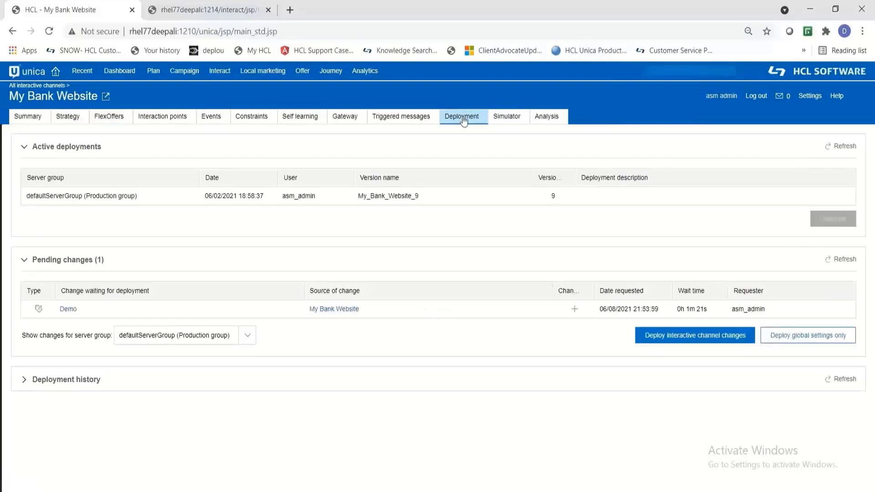
Confirm all verification checks and deploy the channel changes to defaultServerGroup
click(660, 339)
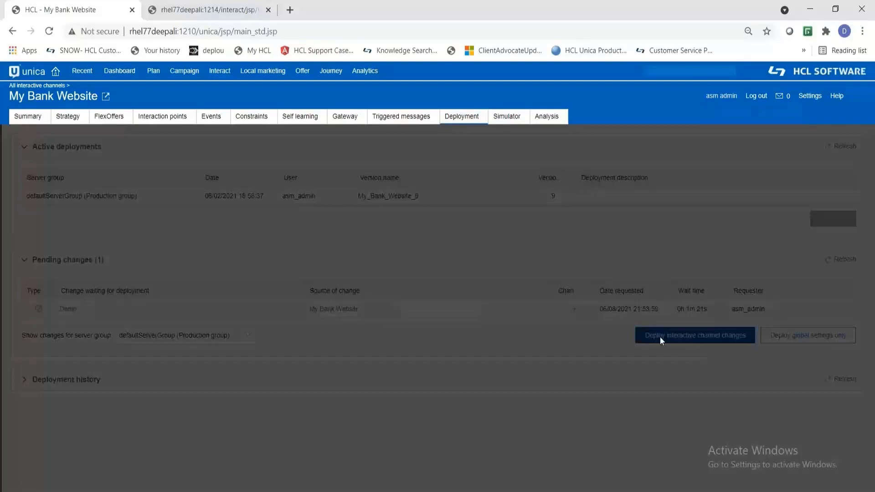
click(263, 351)
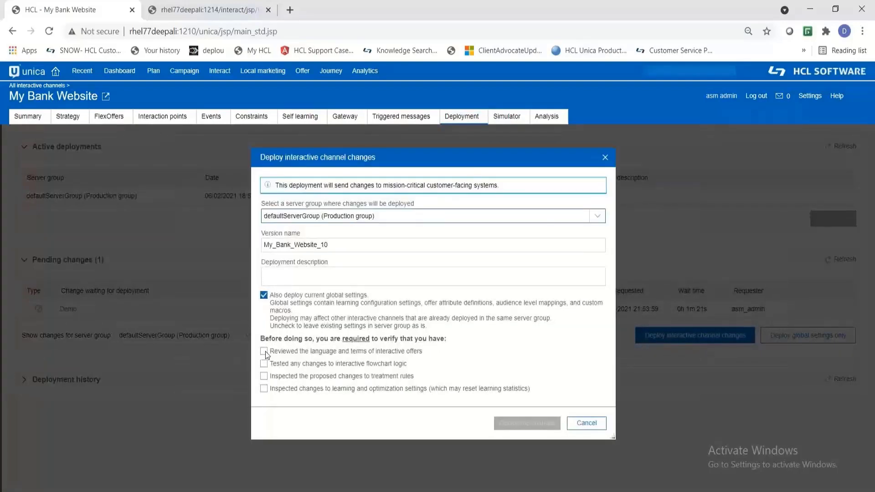
click(263, 364)
click(264, 376)
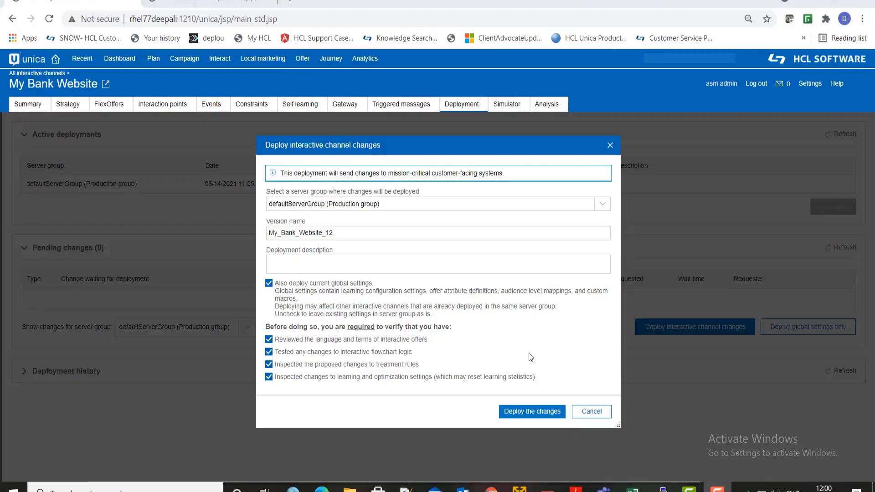
click(521, 412)
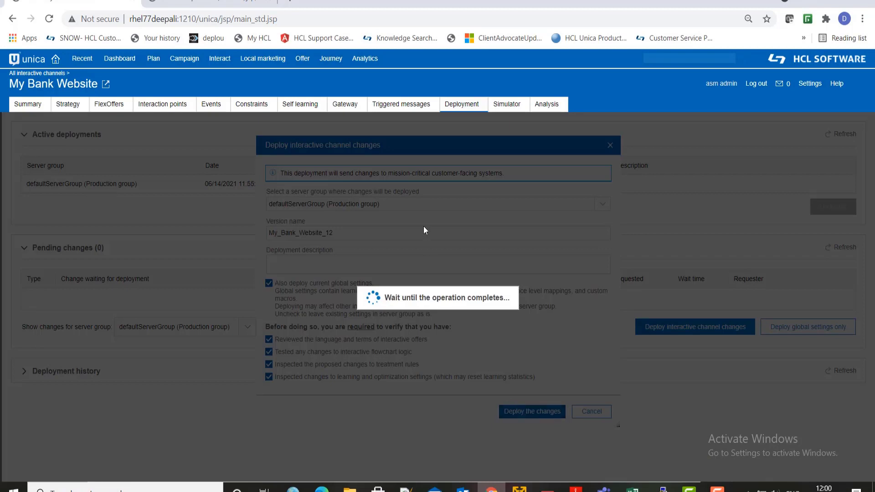